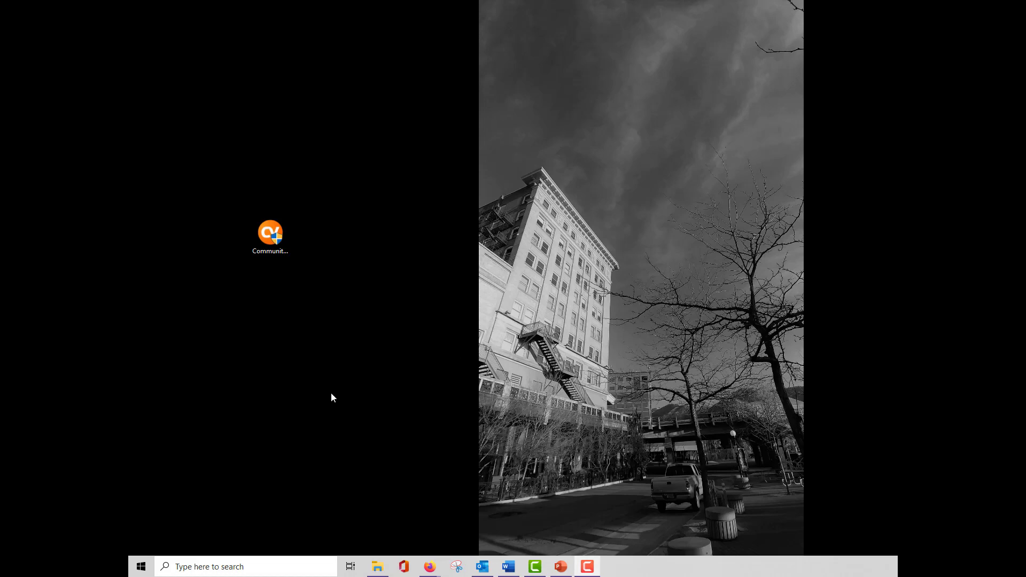
- Launch the CViz Pro license activation wizard from the installed CommunityViz programs
left_click(141, 565)
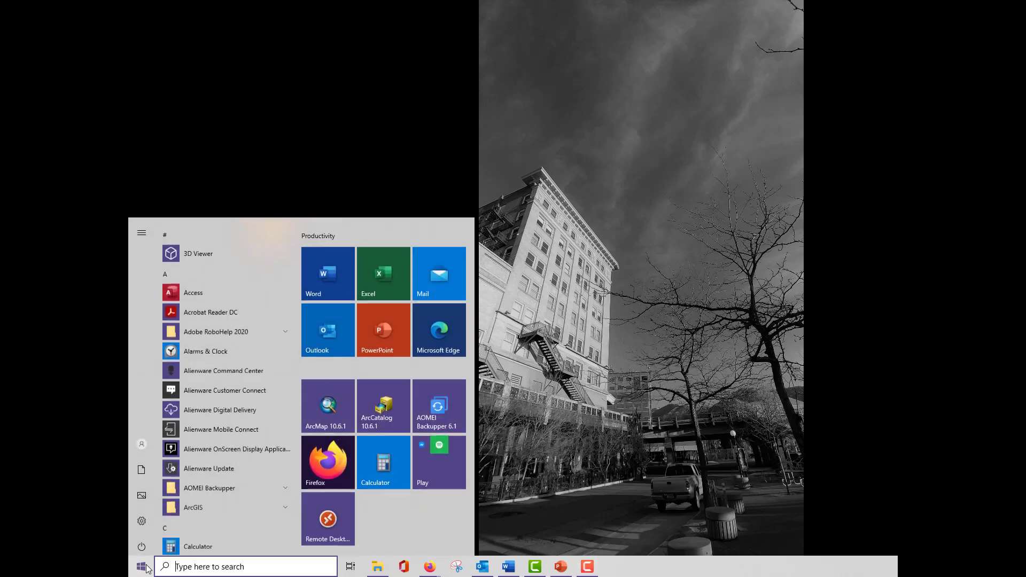
scroll(185, 510, "down", 2)
left_click(234, 395)
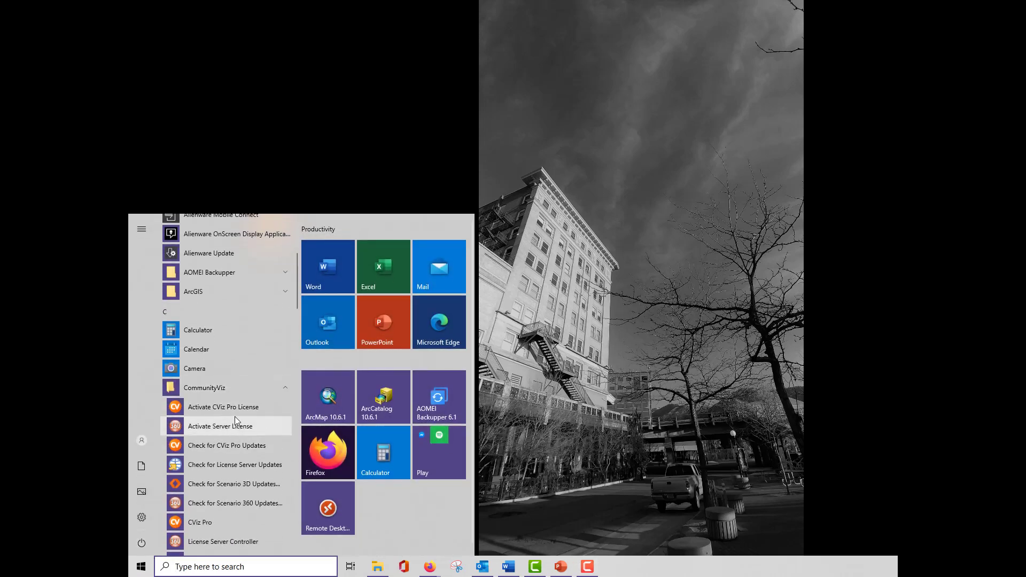
left_click(237, 408)
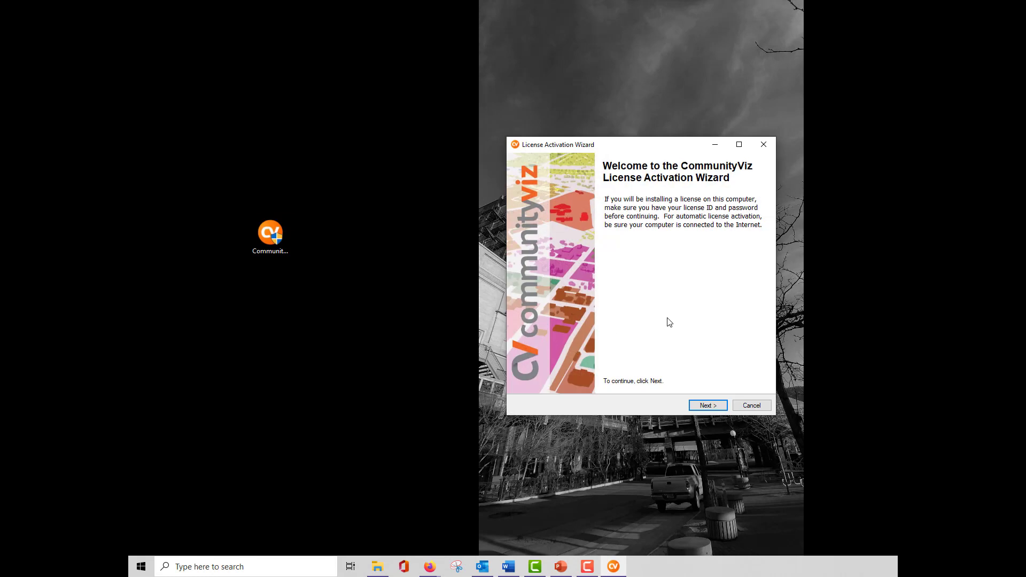
- Choose the Single Seat License type in the activation wizard and proceed to the license details
left_click(709, 406)
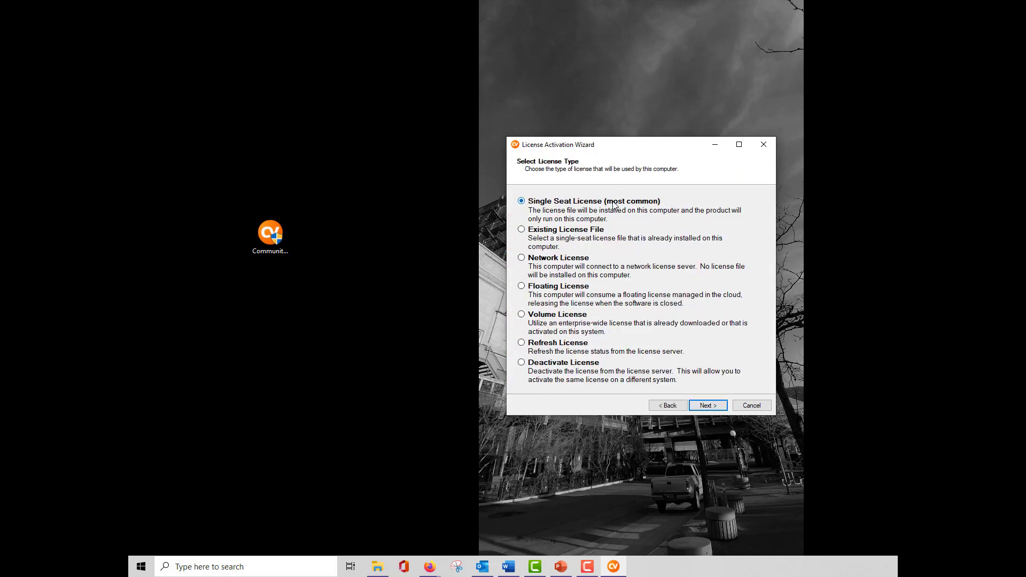
left_click(707, 405)
left_click(638, 267)
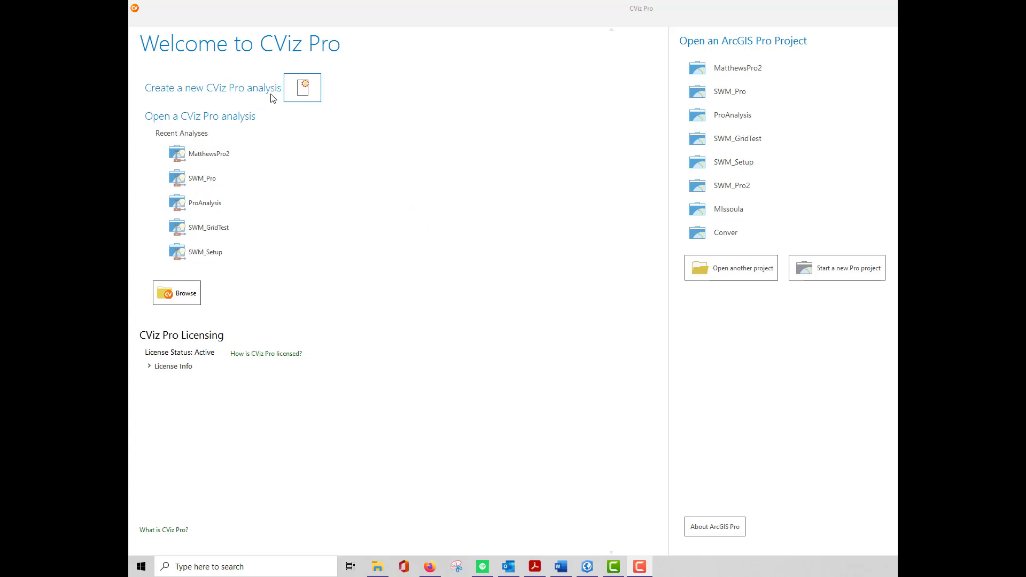
- Start a new CViz Pro analysis based on the Scenario 360 analysis C:\CVFiles\SWM_Scenarios
left_click(292, 94)
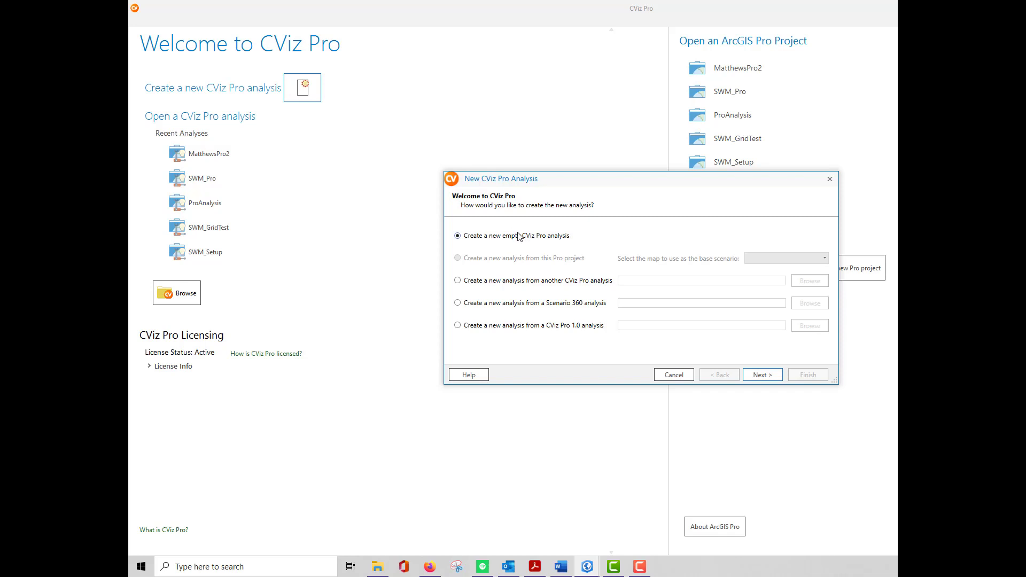
left_click(538, 282)
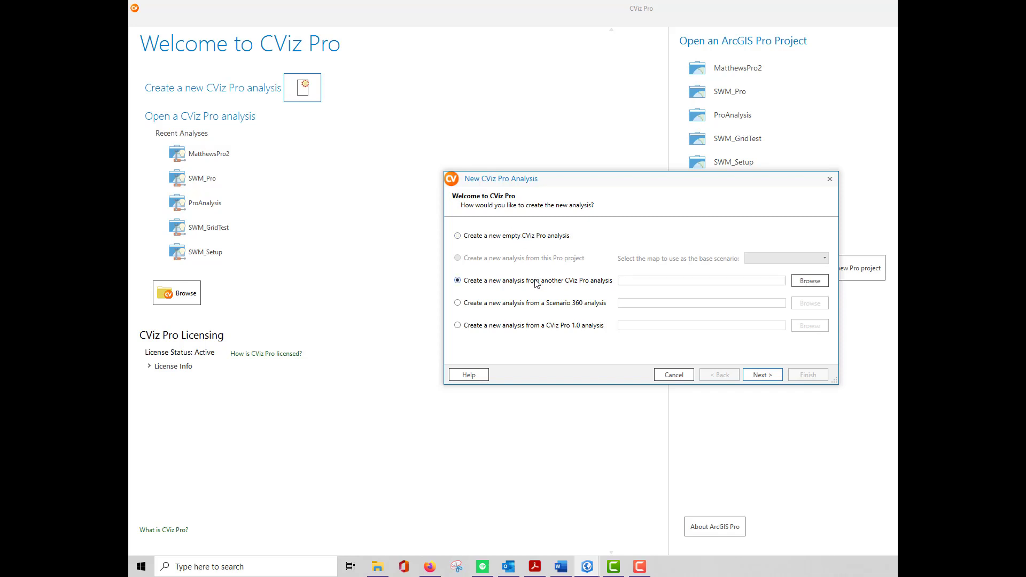
left_click(552, 304)
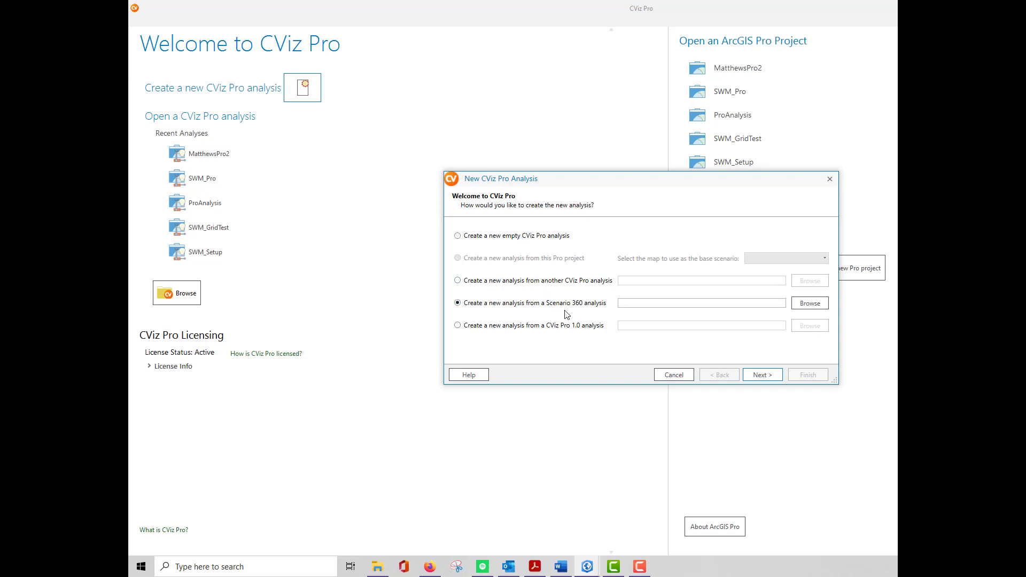
left_click(802, 308)
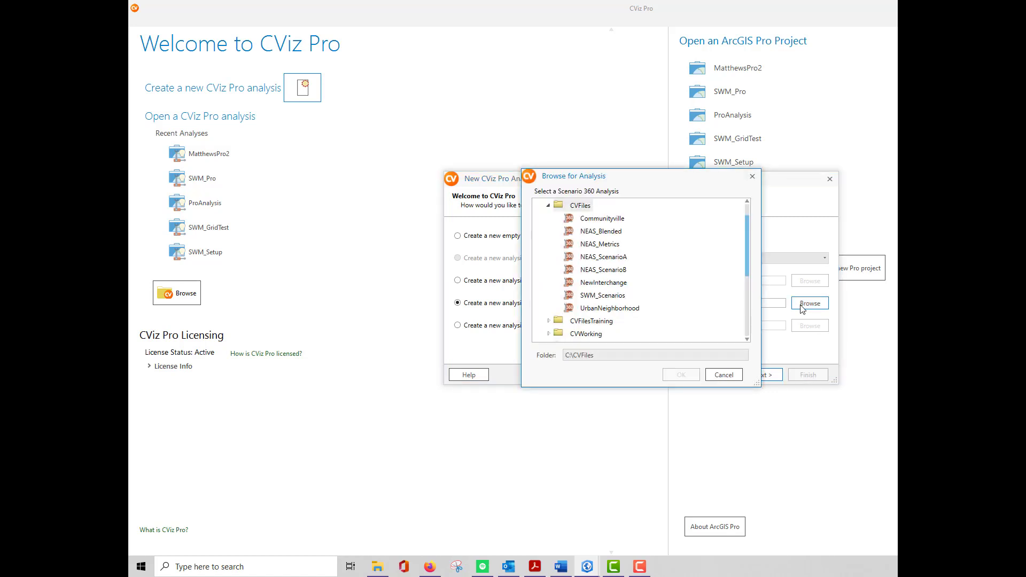
left_click(602, 296)
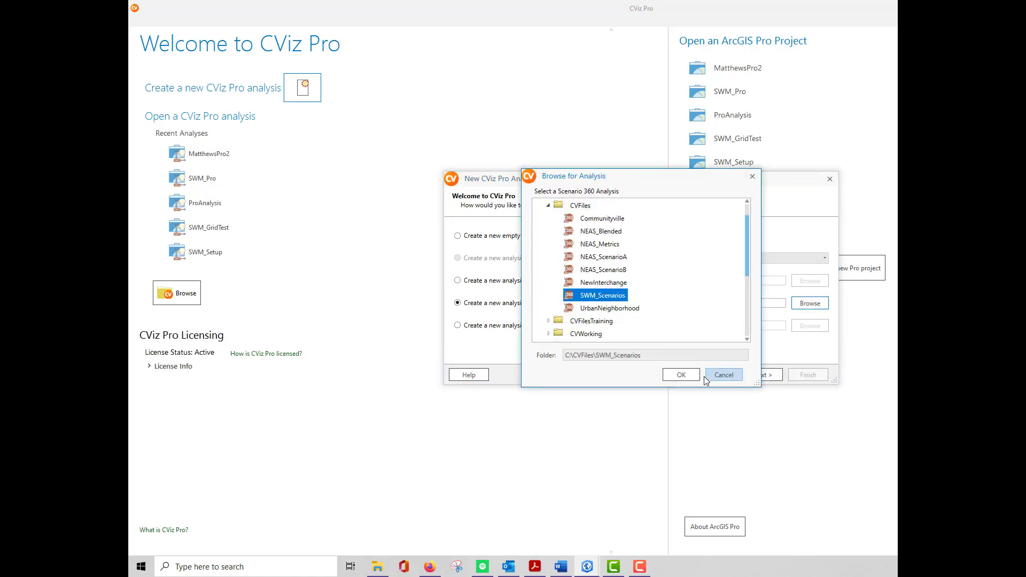
left_click(681, 374)
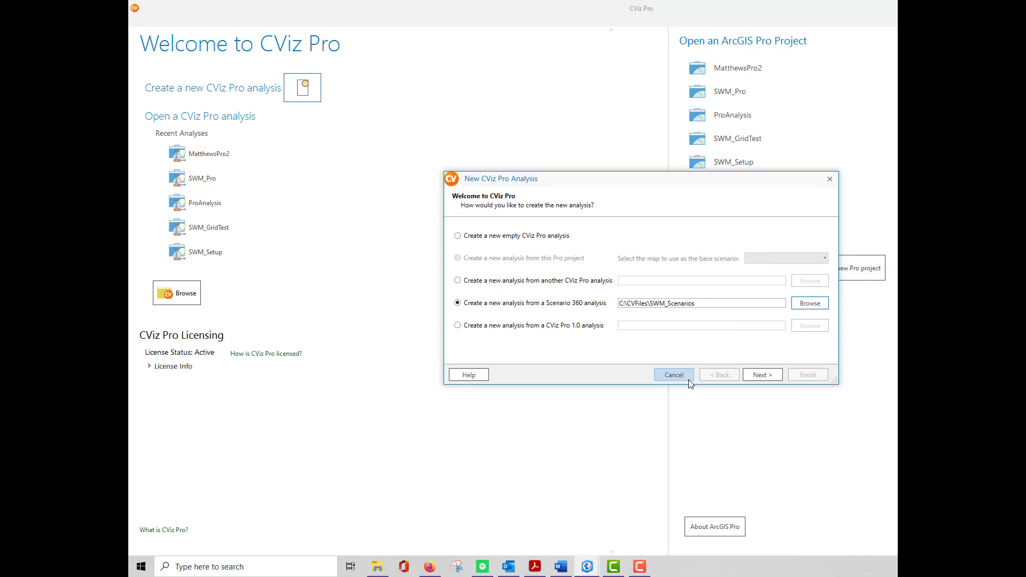
left_click(766, 378)
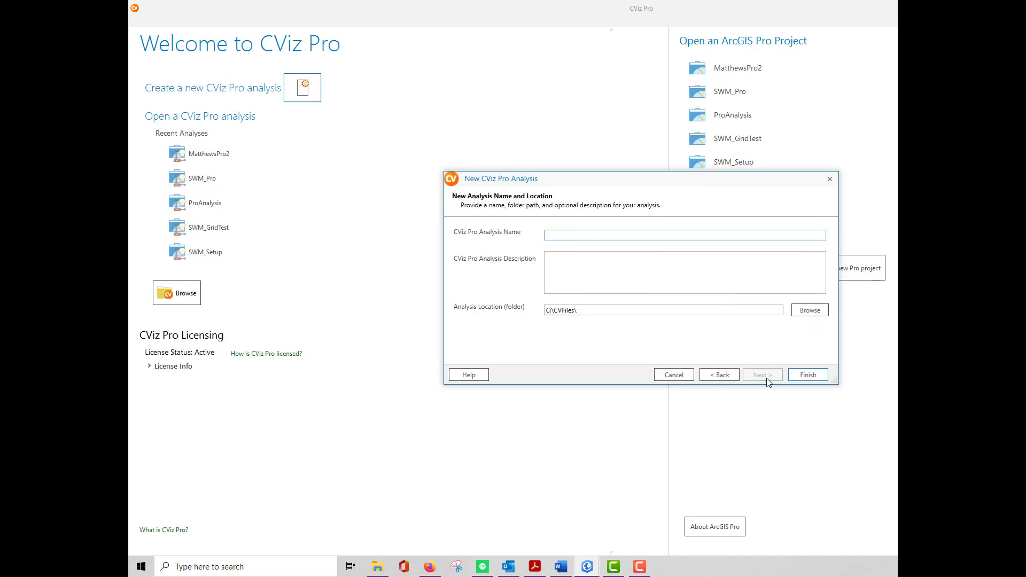
- Name the new analysis SWM_Scenarios, with no description and C:\CVFiles\ as its location
type("SWM_Scenarios")
left_click(751, 266)
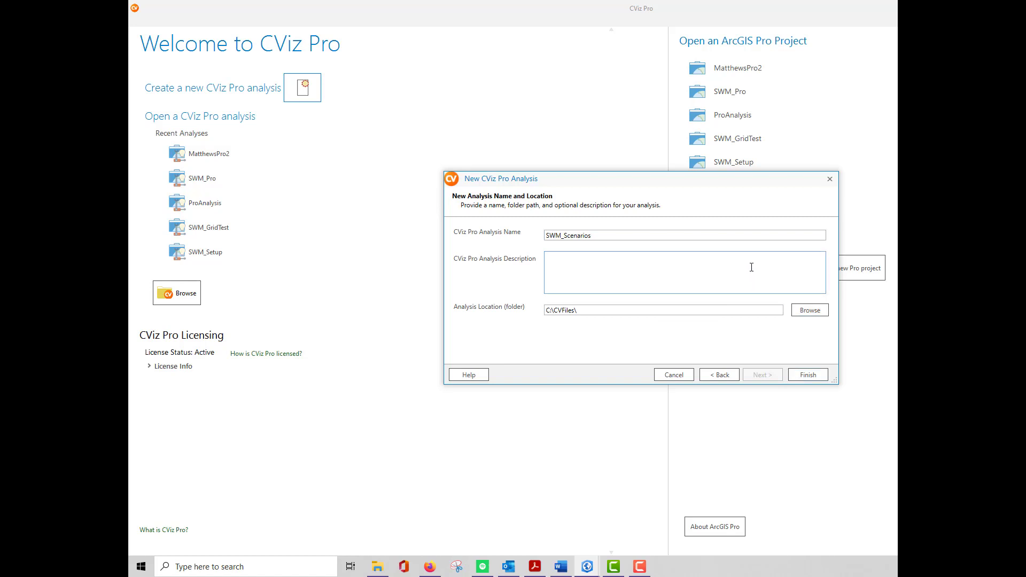
left_click(738, 311)
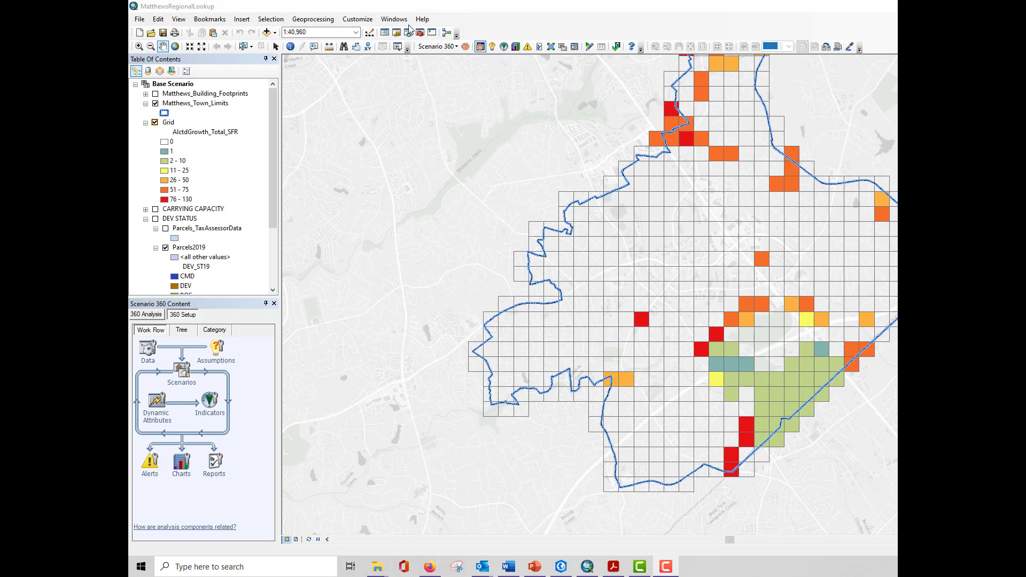
- Look over the Scenario 360 commands in ArcMap and compare the 360 Analysis and 360 Setup views
left_click(436, 47)
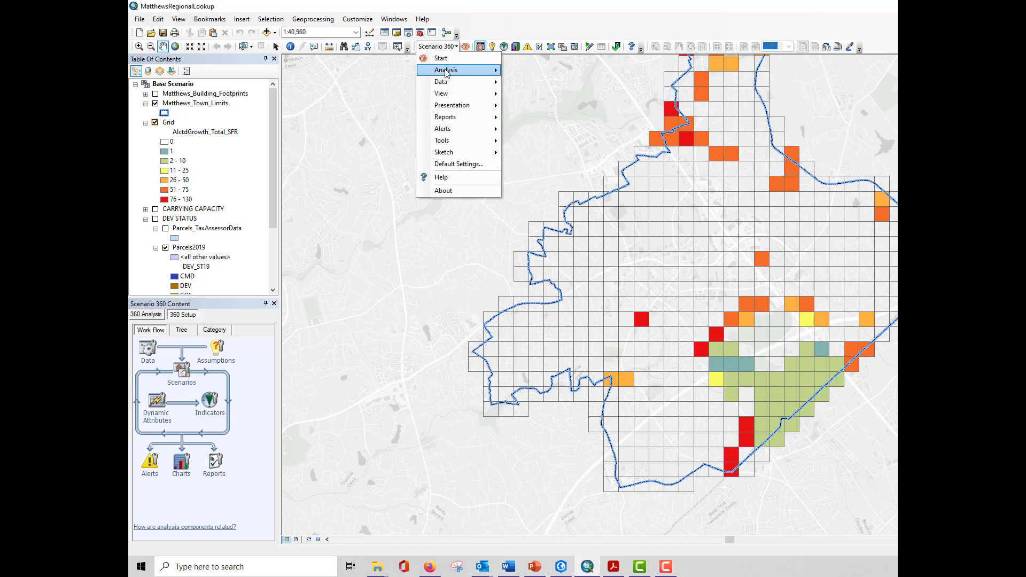
mouse_move(448, 71)
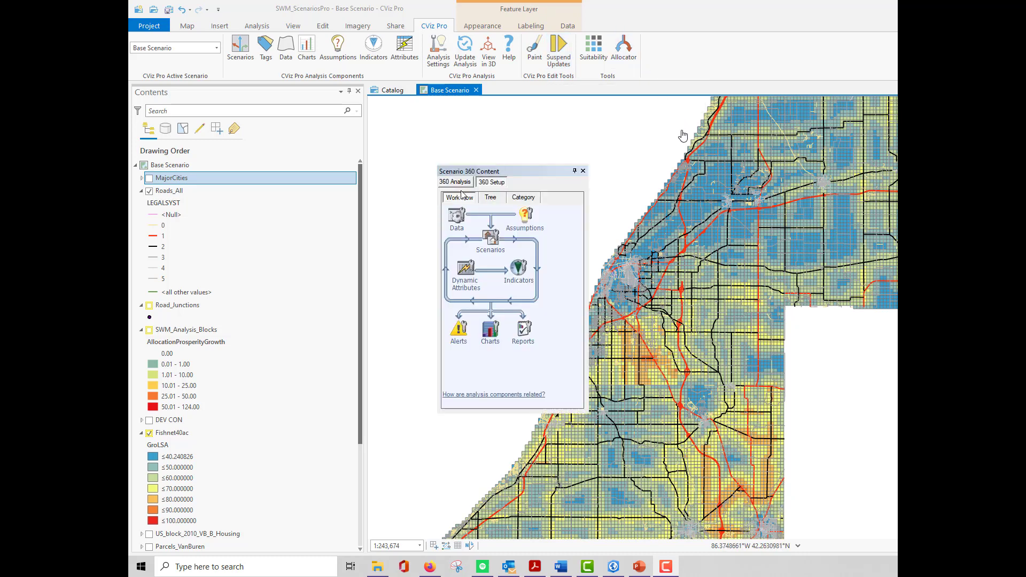
left_click(459, 183)
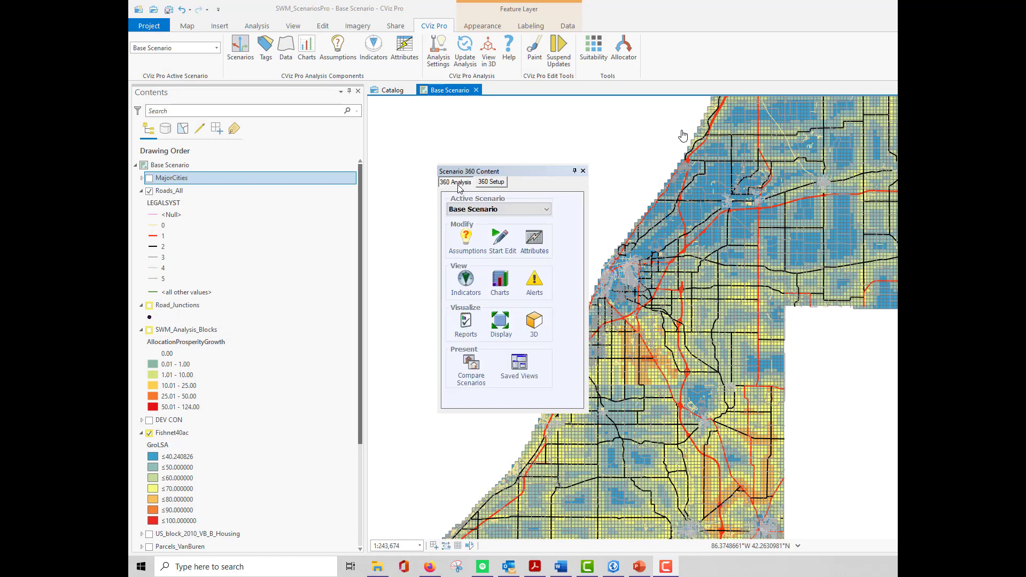
left_click(489, 184)
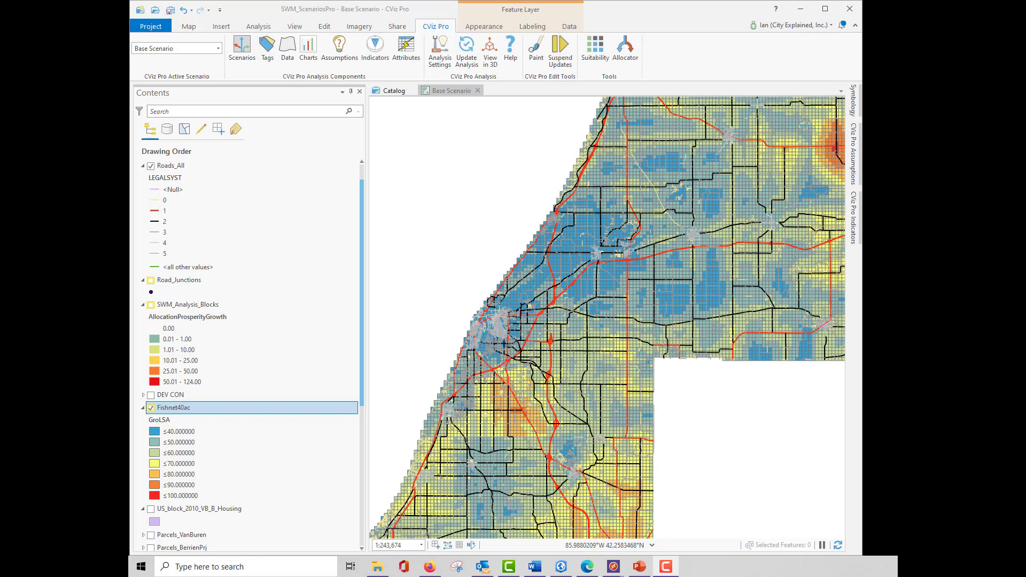
- Review the Base Scenario assumptions as sliders and in their setup table
left_click(340, 48)
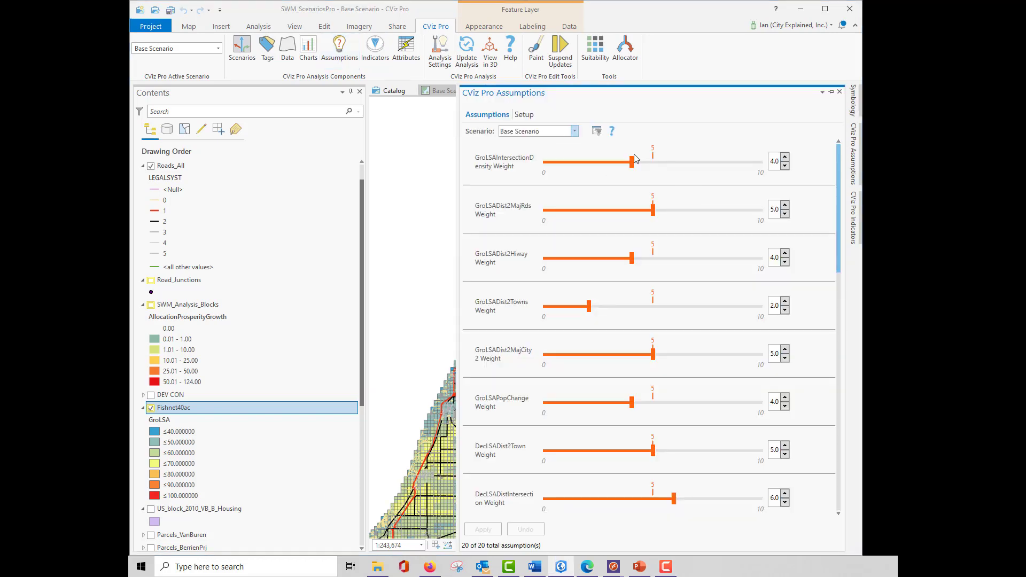
left_click(524, 116)
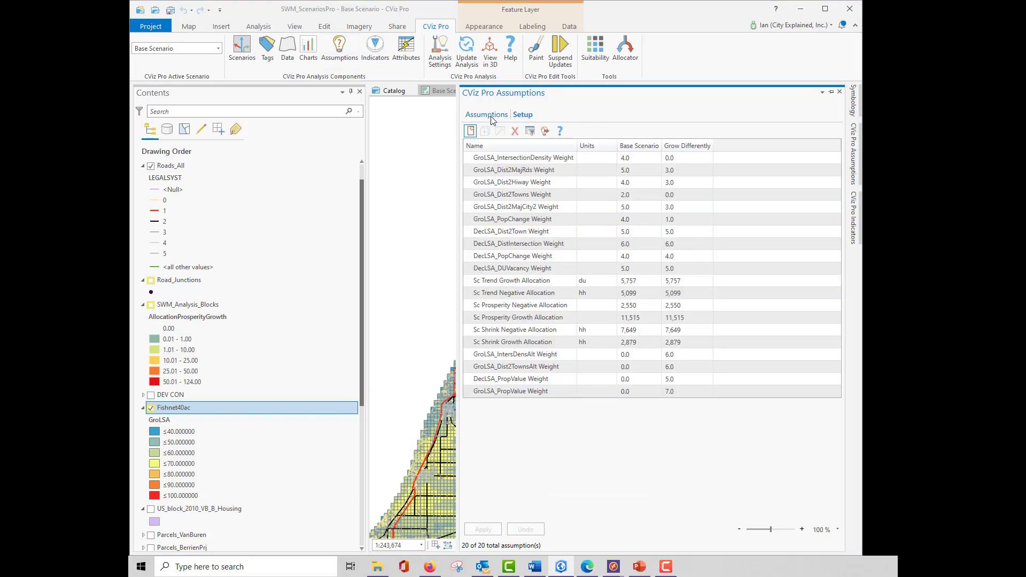
left_click(491, 119)
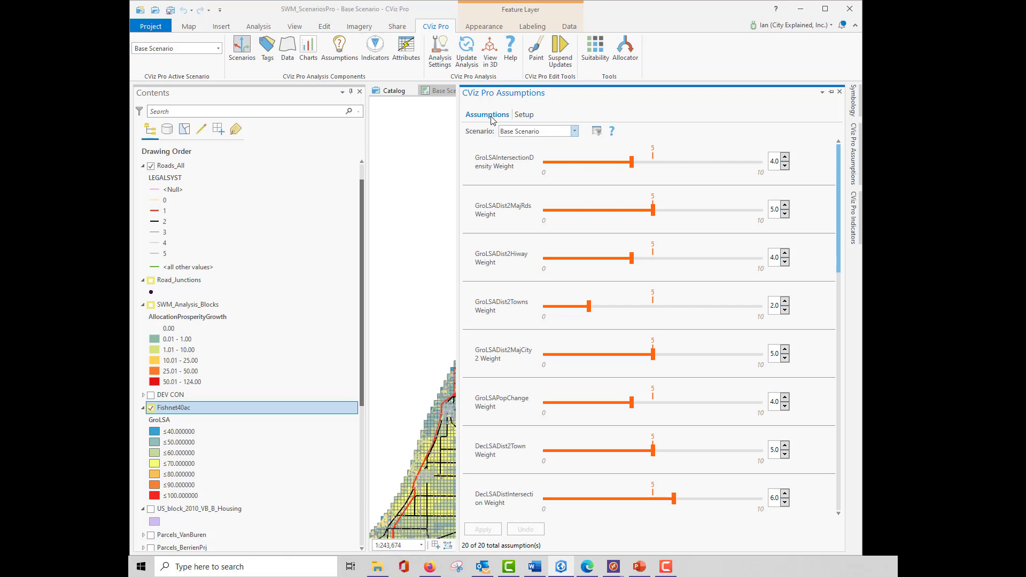
- View the analysis indicators and the GroLSA chart, and open the chart setup
left_click(374, 61)
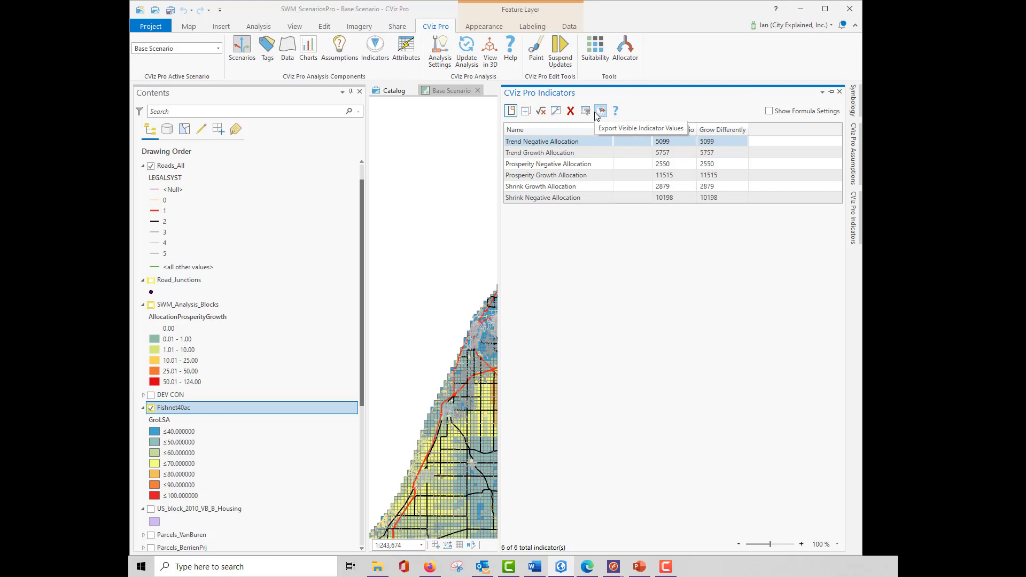
left_click(308, 53)
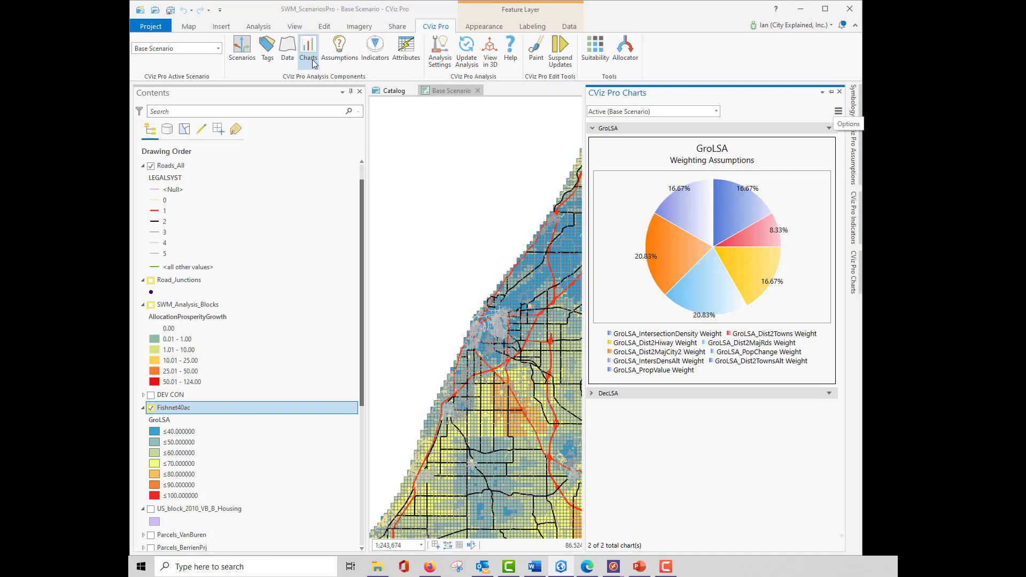
left_click(837, 111)
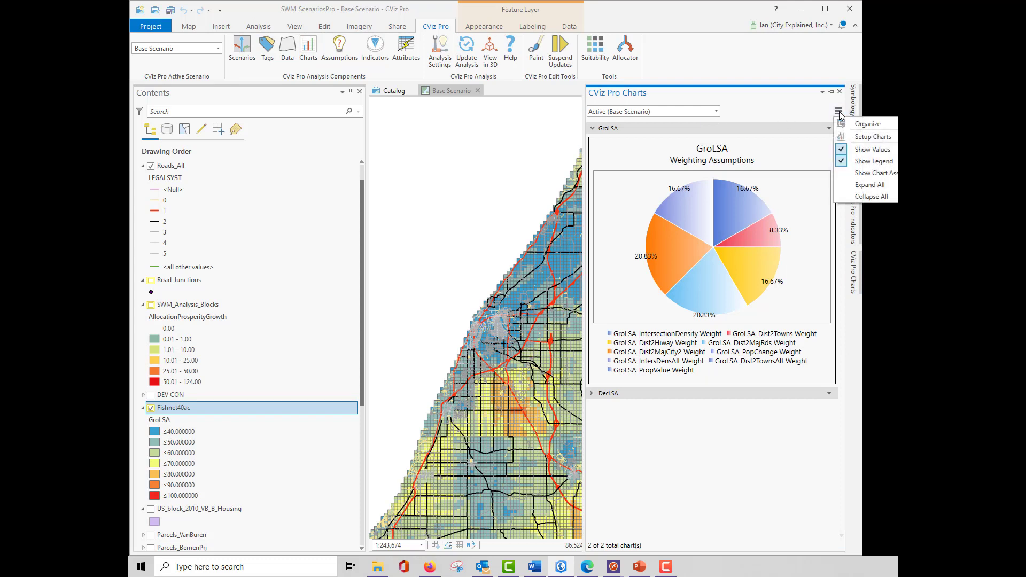
left_click(852, 137)
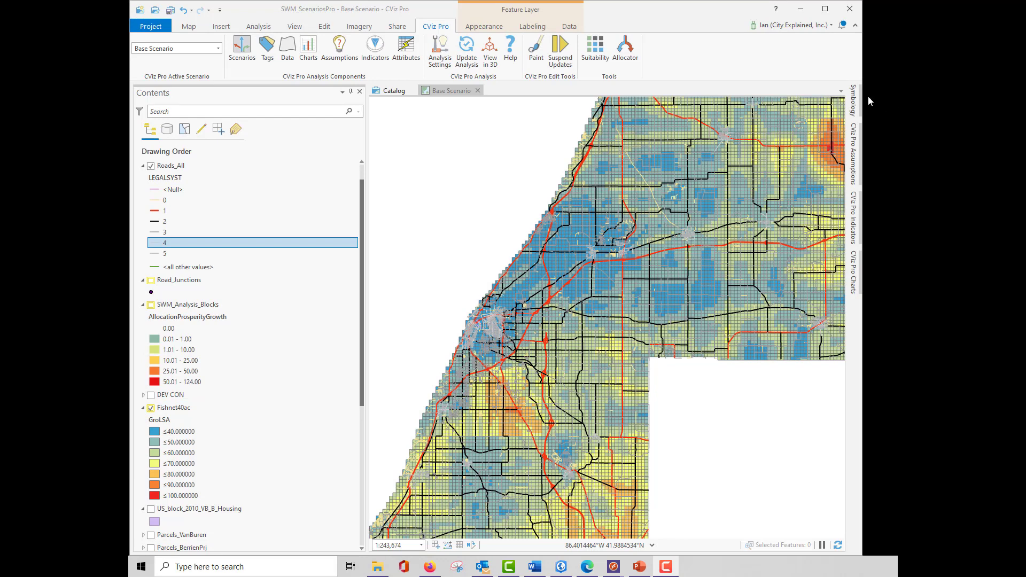
- Examine the dynamic attributes of the SWM_Analysis_Blocks layer and inspect the DEV_CON formula in the formula editor without changing it
left_click(404, 47)
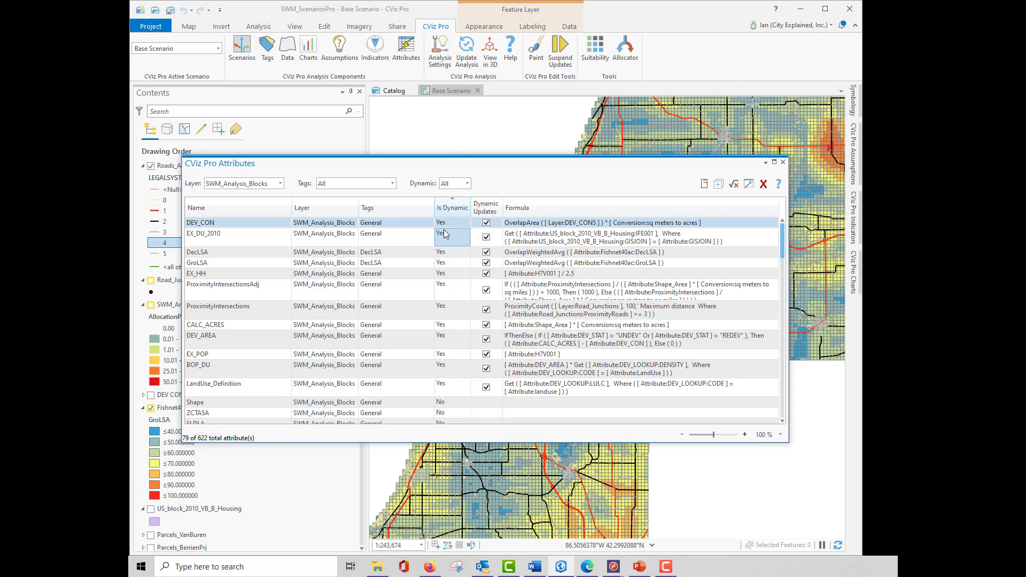
left_click_drag(513, 225, 516, 276)
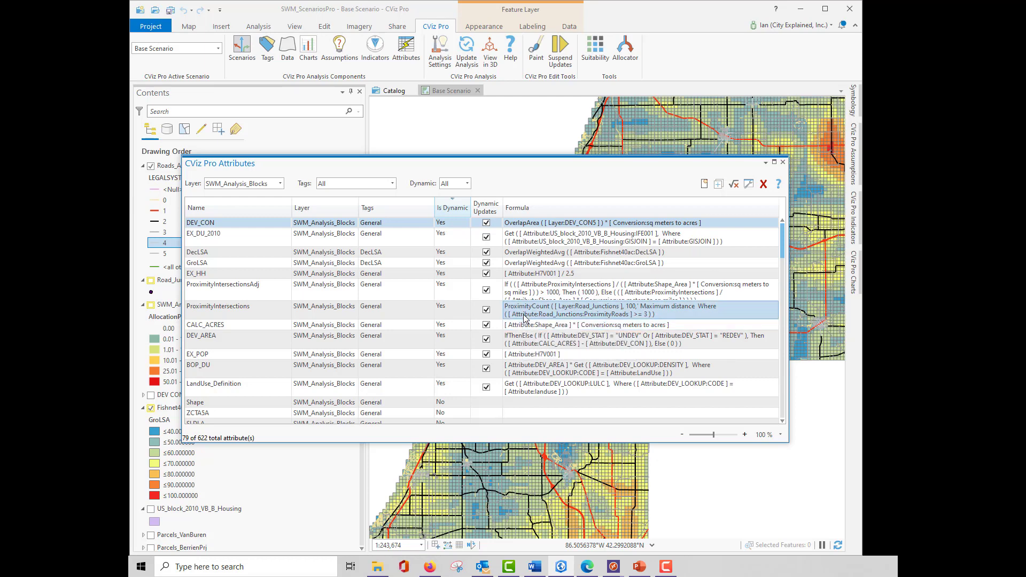
double_click(537, 227)
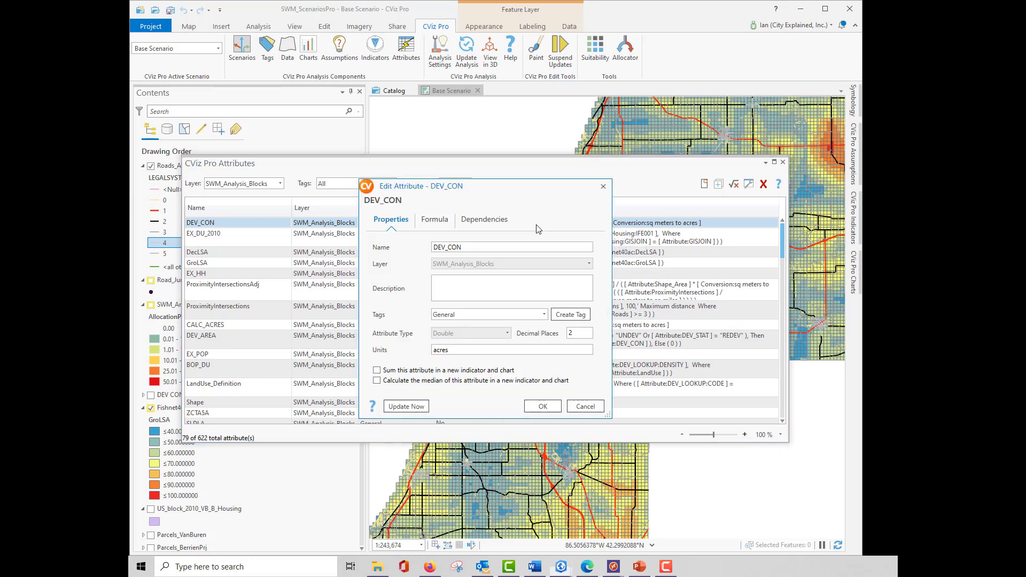
left_click(431, 225)
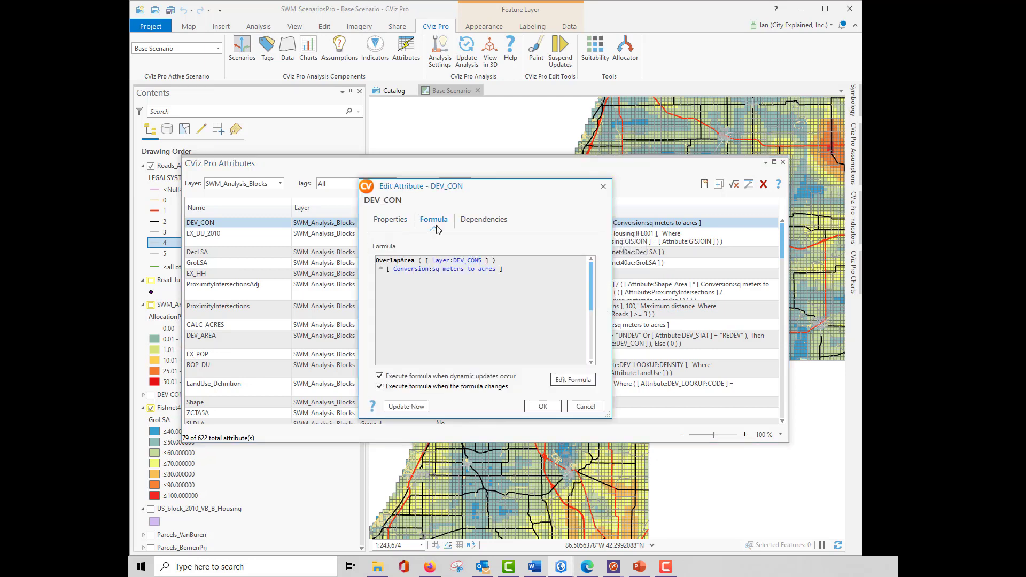
left_click(567, 384)
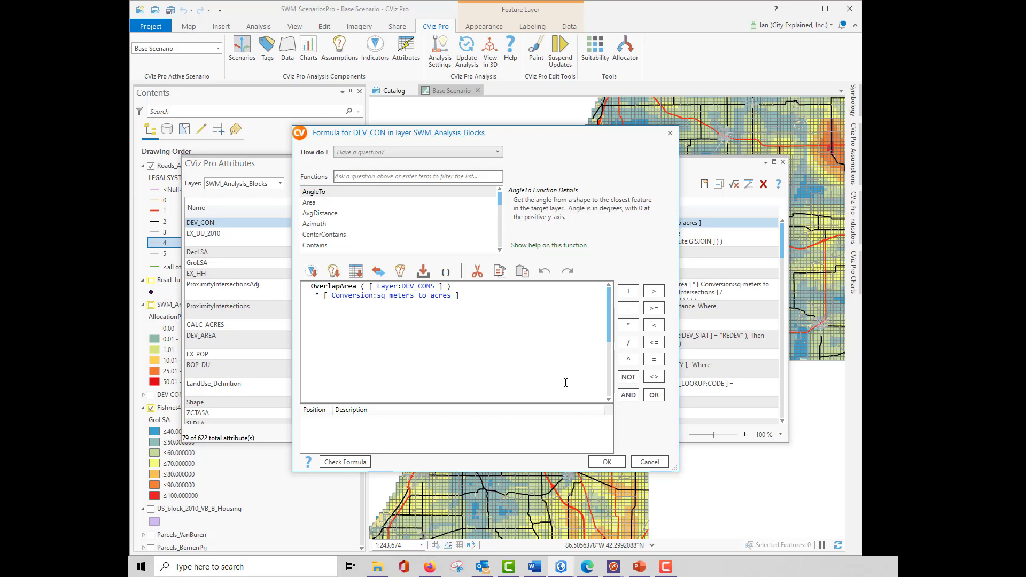
left_click(648, 462)
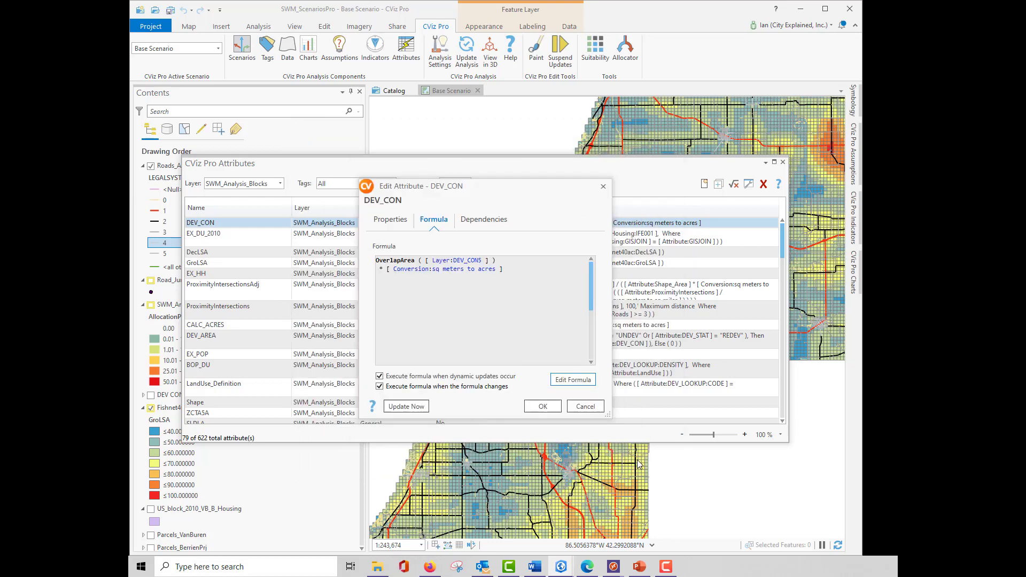
left_click(556, 408)
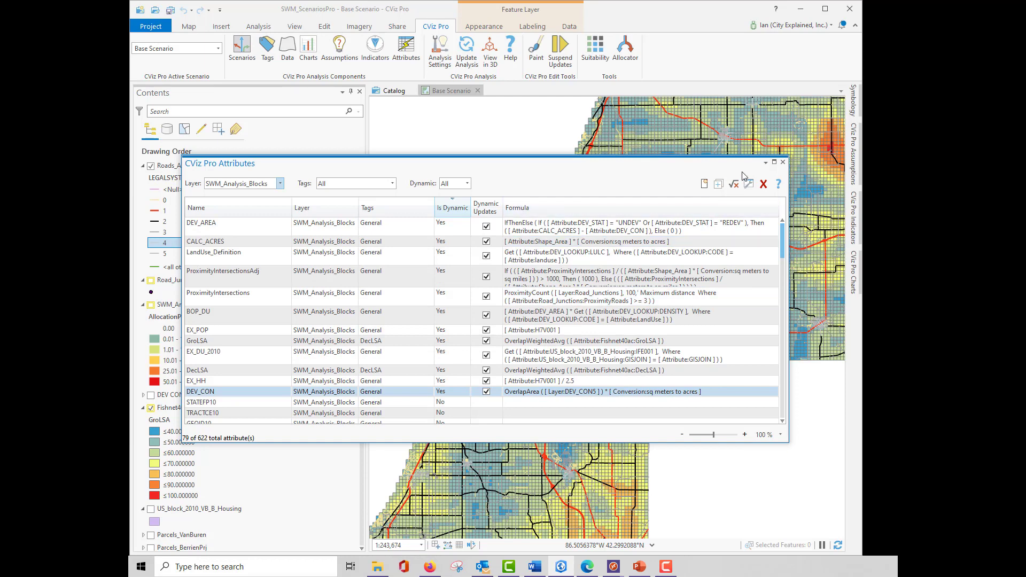